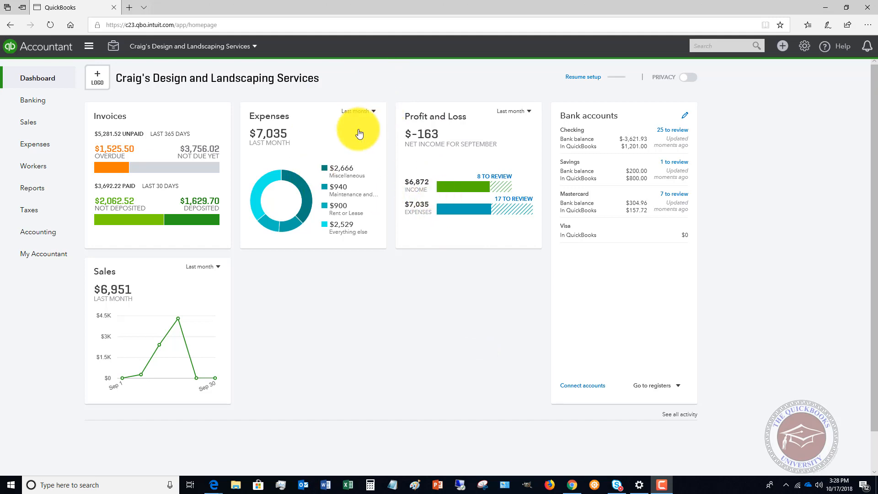
Open the Reconcile page, begin reconciling an account, and dismiss the introduction and the video notice.
left_click(801, 53)
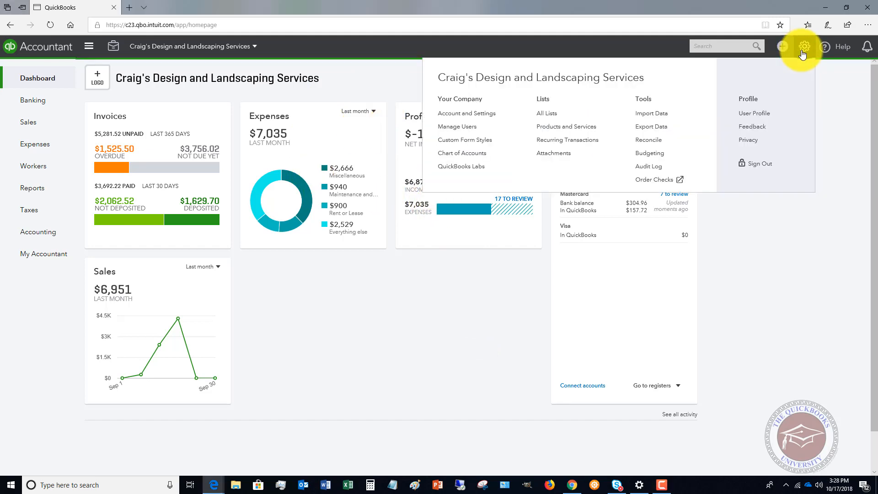
left_click(646, 142)
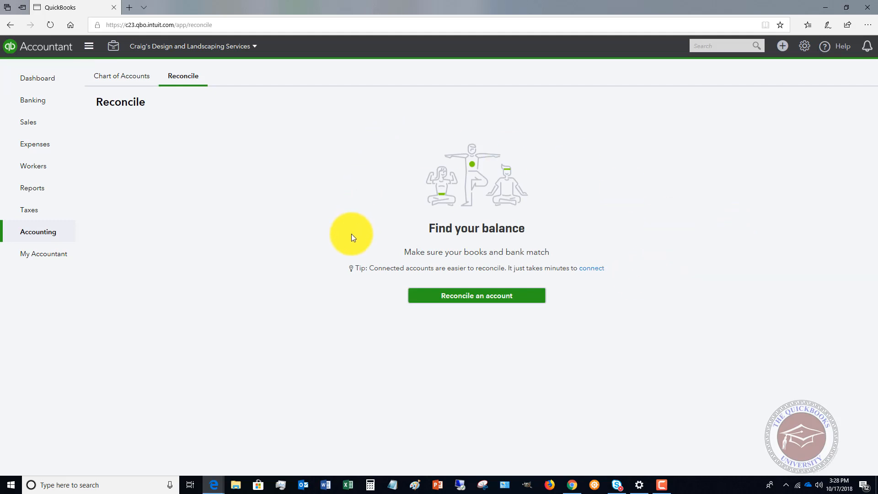
left_click(483, 300)
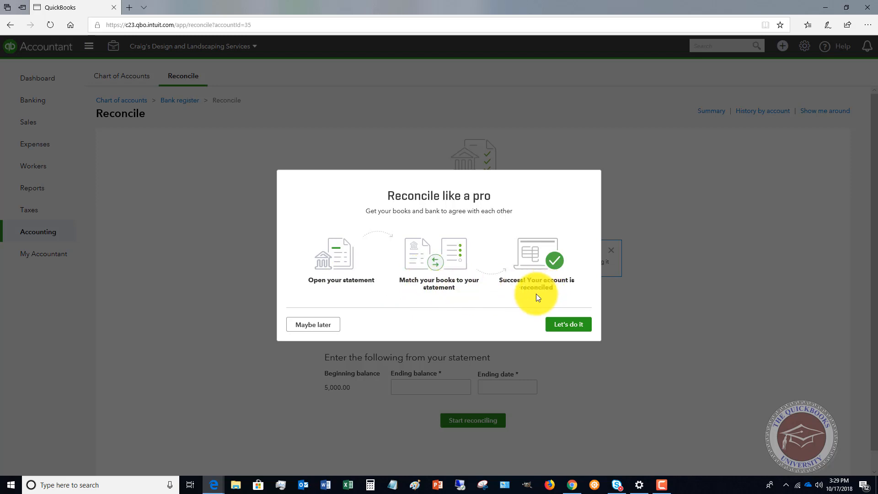
left_click(574, 325)
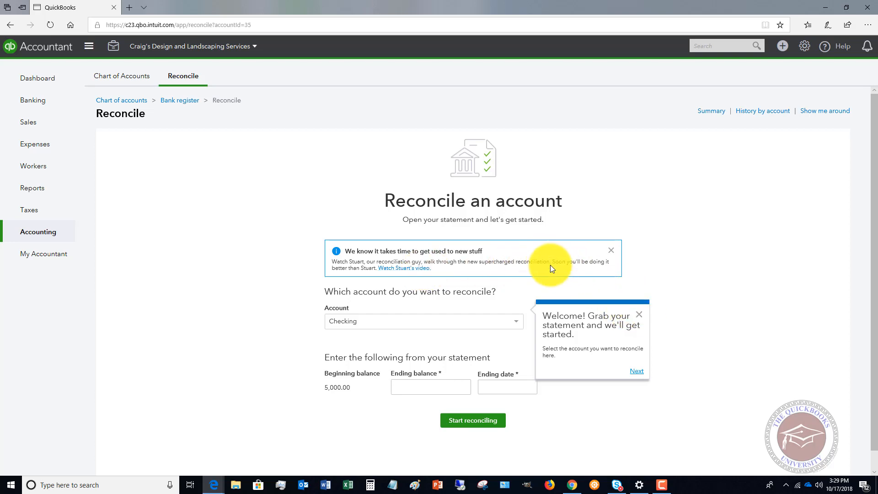
left_click(611, 251)
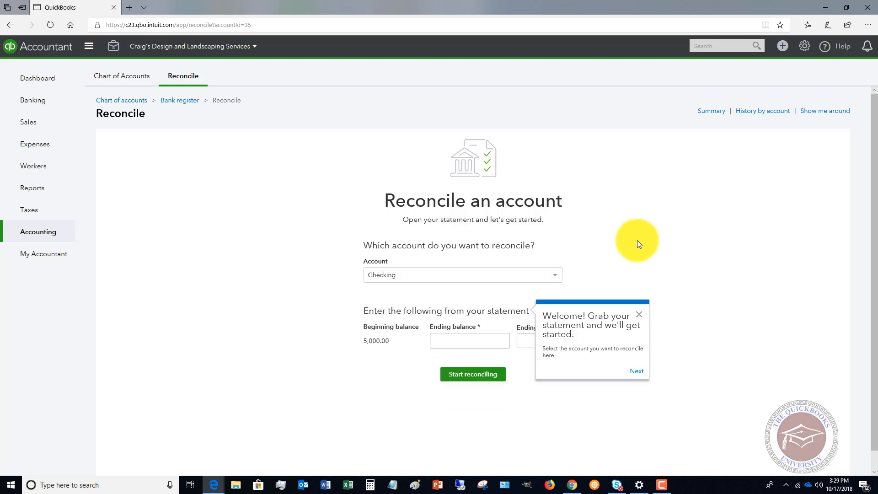
Choose Checking as the account to reconcile and dismiss the welcome tip.
left_click(555, 277)
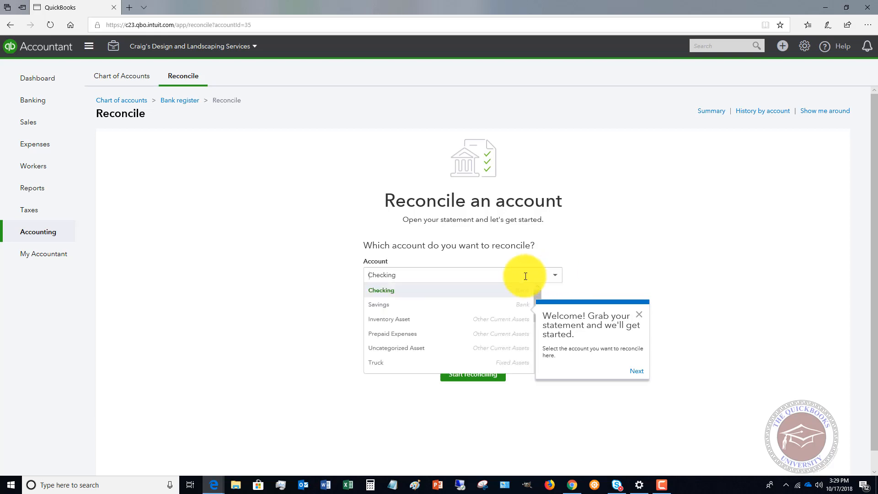
left_click(430, 291)
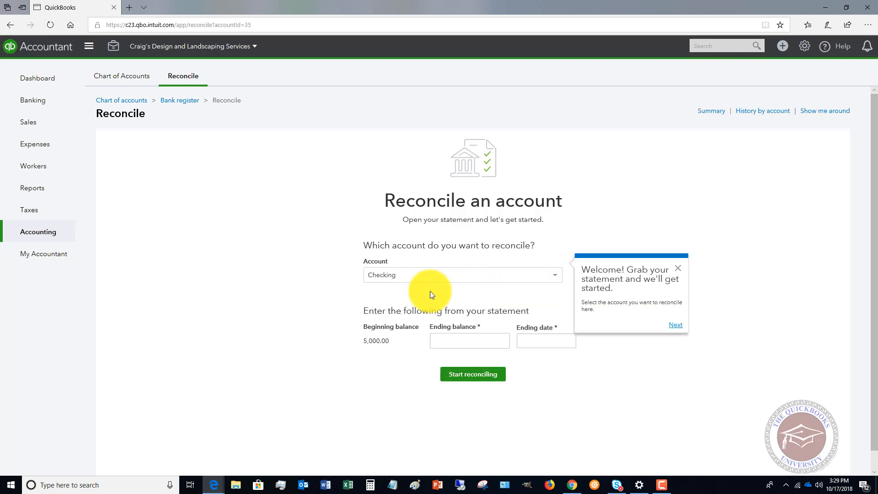
left_click(677, 269)
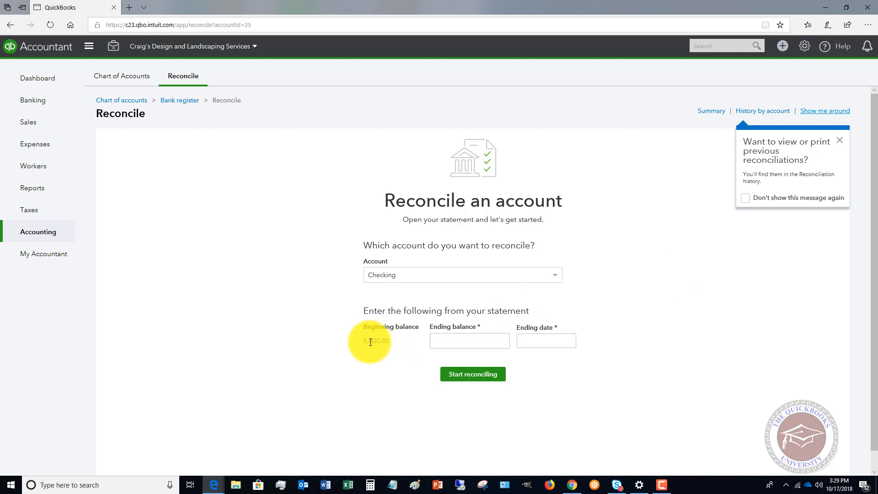
Set the statement's ending balance to 7,521.02 and ending date to 09/30/2018, and start reconciling.
left_click(448, 337)
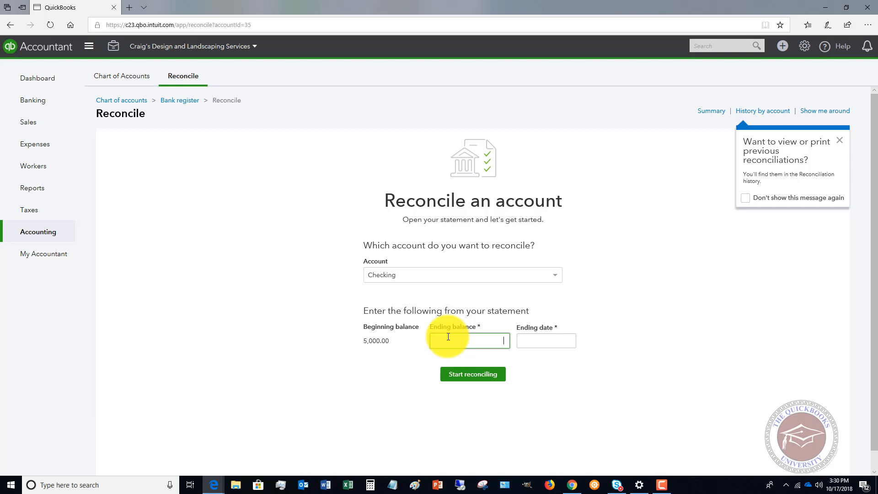
type("7521.02")
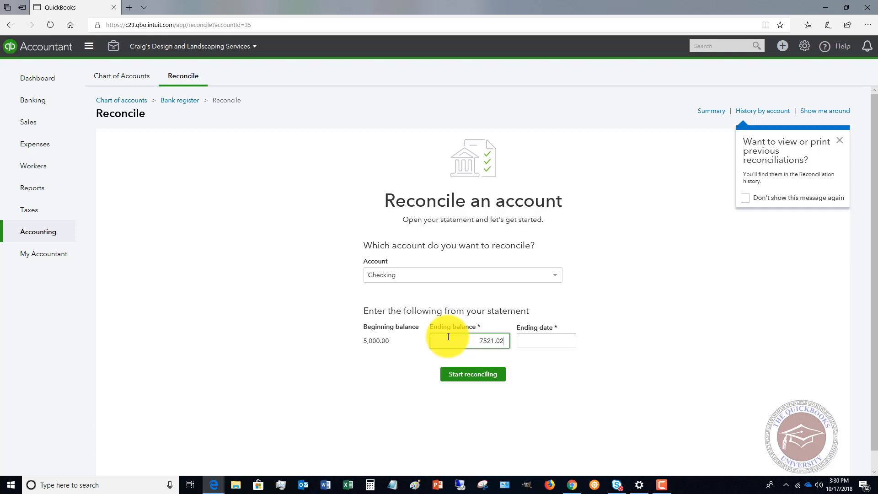
left_click(524, 339)
left_click(568, 342)
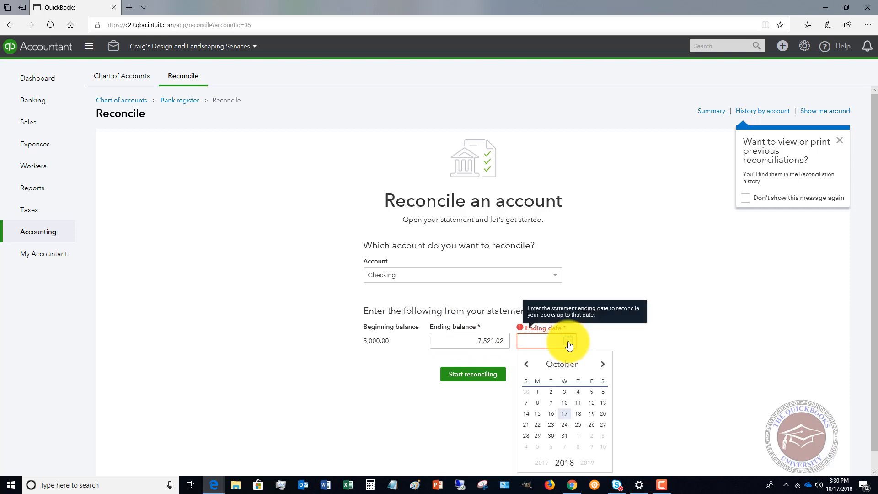
left_click(525, 365)
left_click(525, 447)
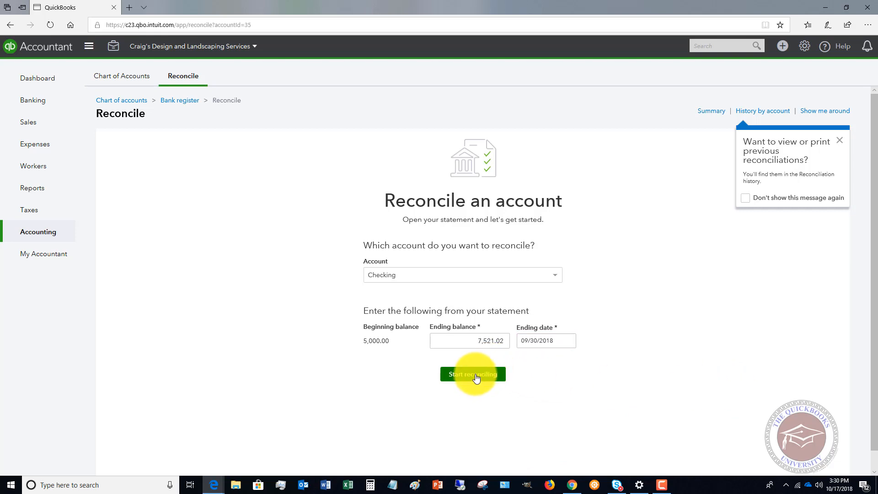
left_click(466, 344)
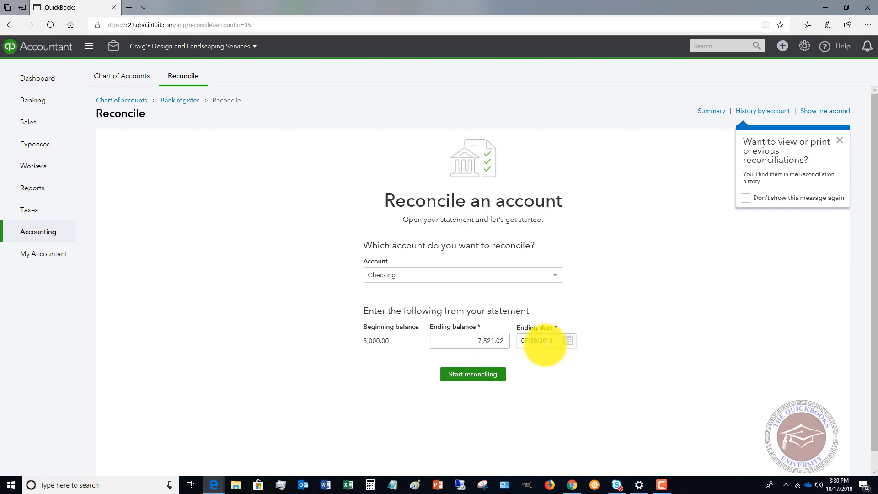
left_click(461, 373)
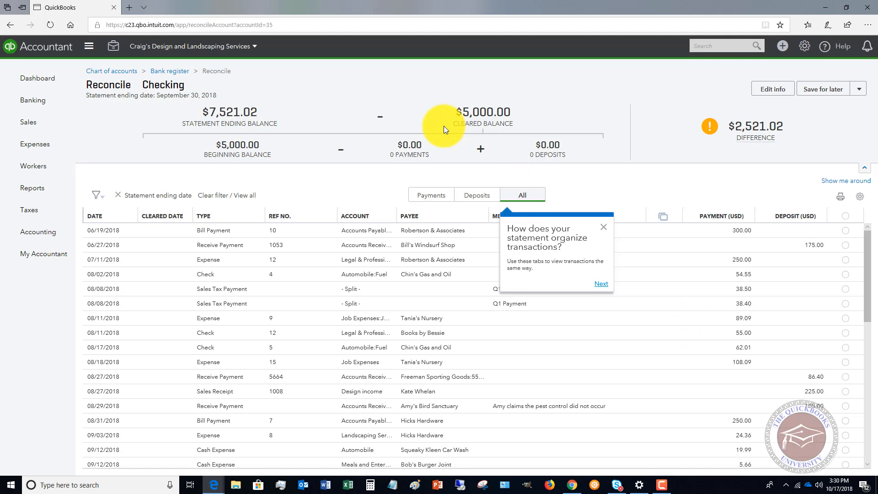
Dismiss the guidance tips about organizing transactions, gaining review space and seeing more transactions.
left_click(605, 227)
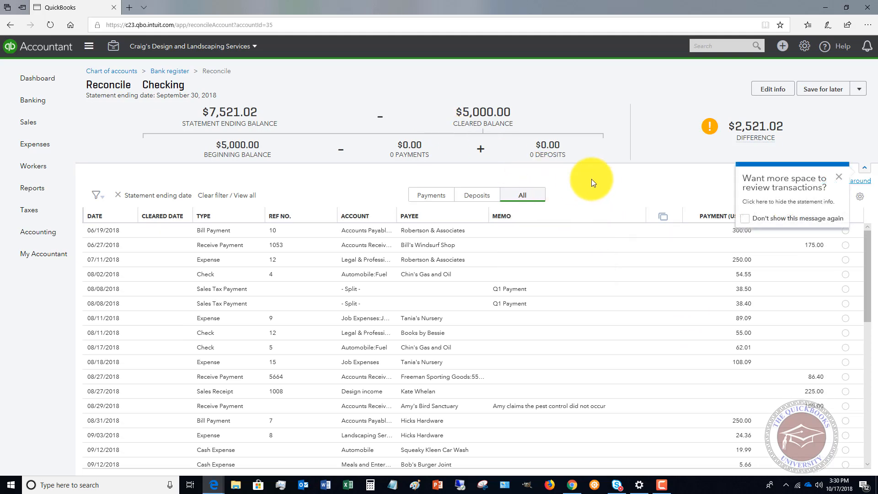
left_click(839, 178)
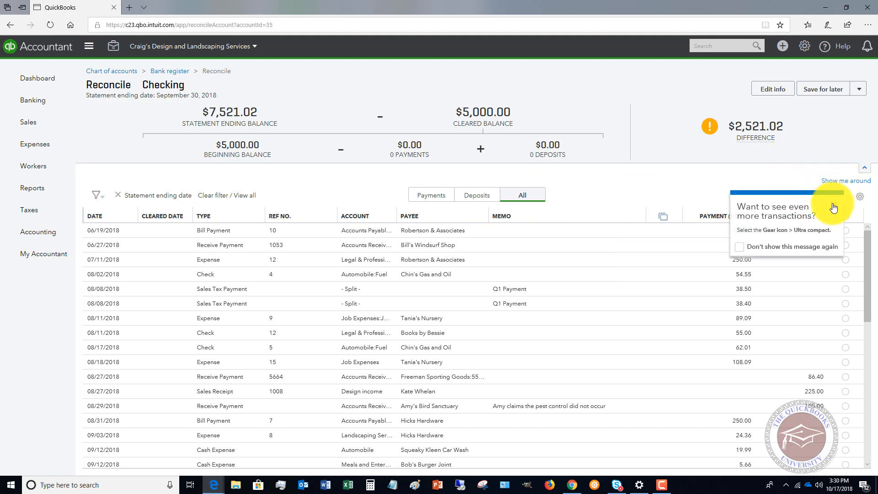
left_click(833, 208)
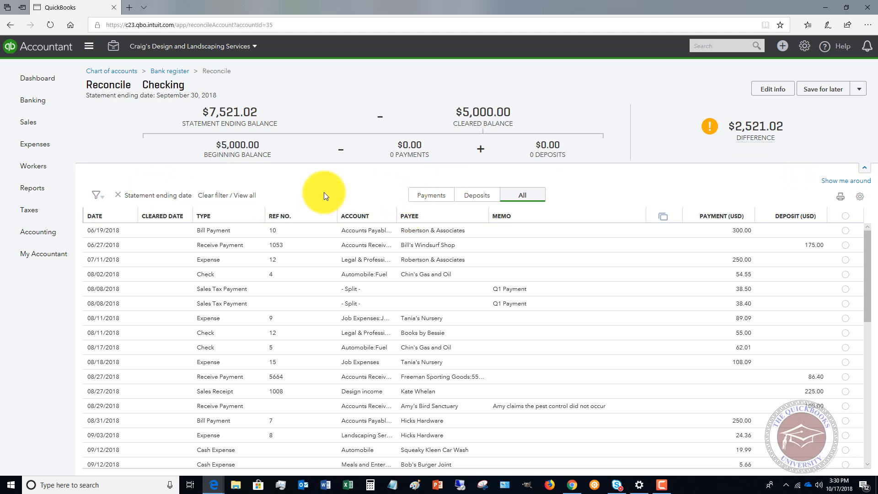
Show only payments and mark the consecutive ones from Tania's Nursery (08/11/2018, 89.09) through Squeaky Kleen Car Wash (09/12/2018, 19.99) as cleared.
left_click(430, 196)
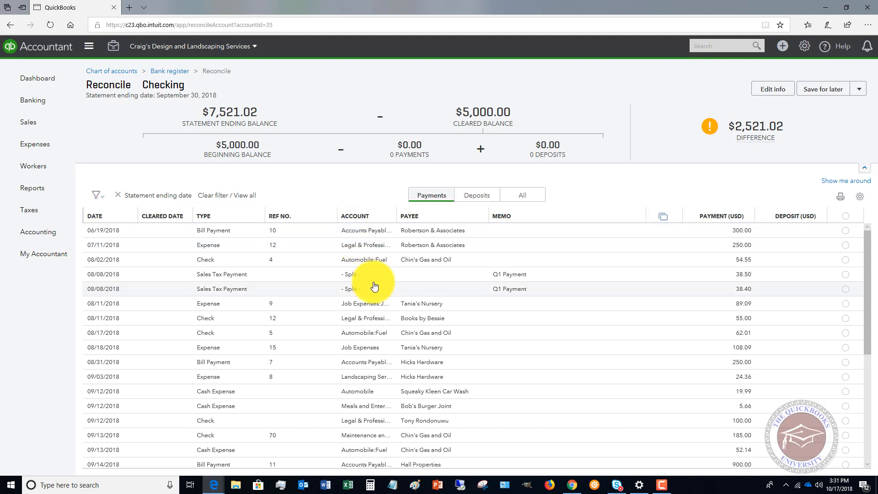
scroll(374, 286, "down", 2)
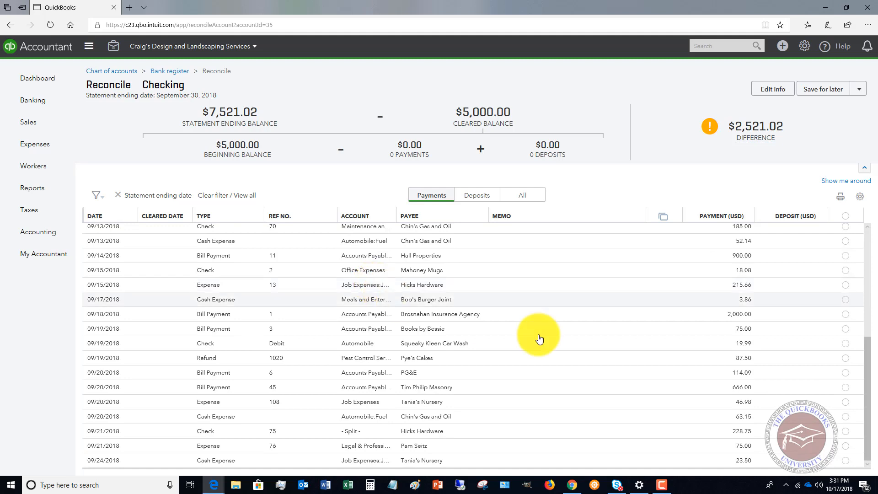
scroll(645, 344, "up", 2)
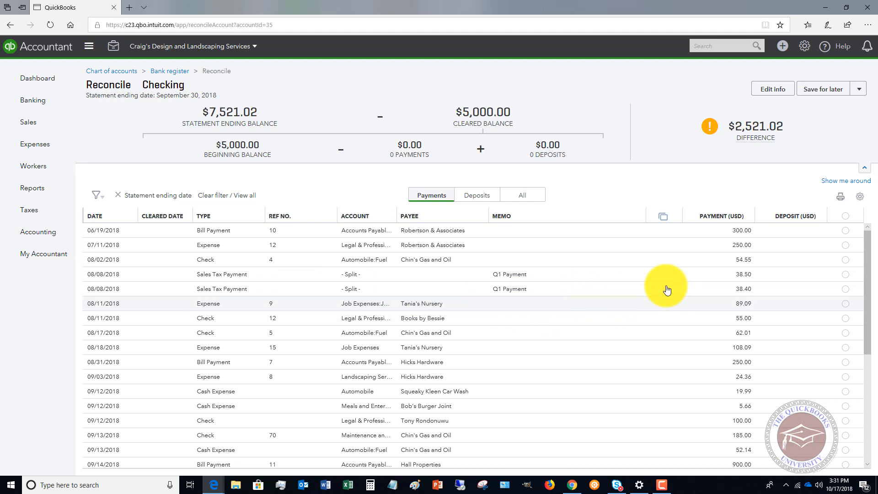
left_click(845, 305)
left_click(845, 318)
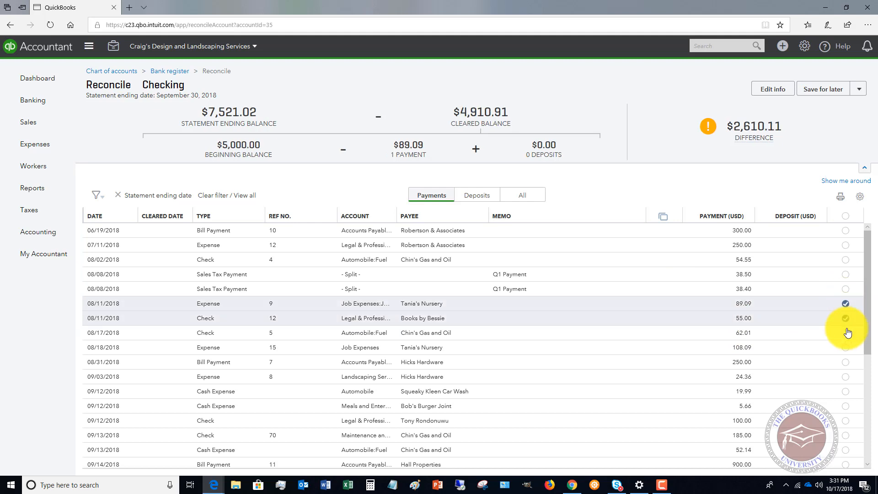
left_click(845, 333)
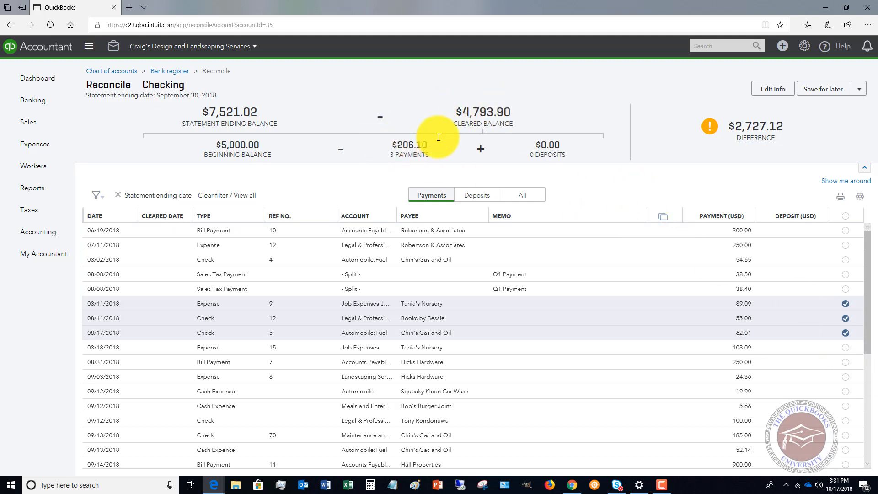
left_click(845, 347)
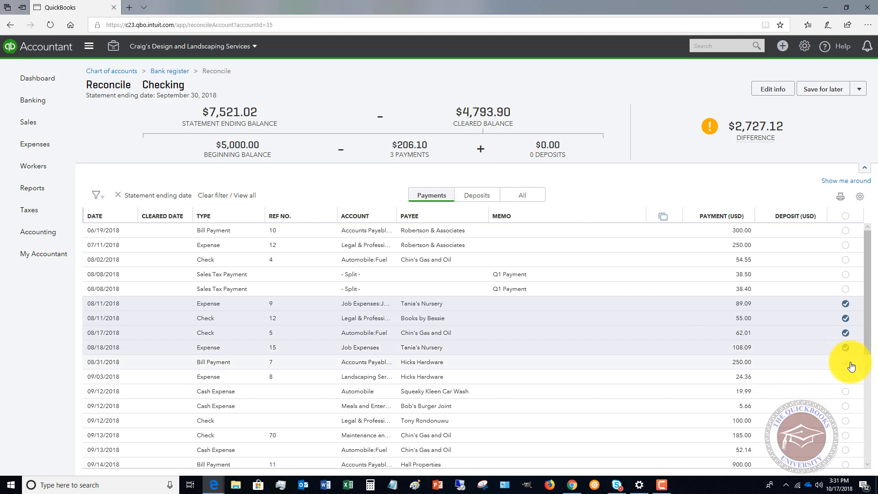
left_click(847, 364)
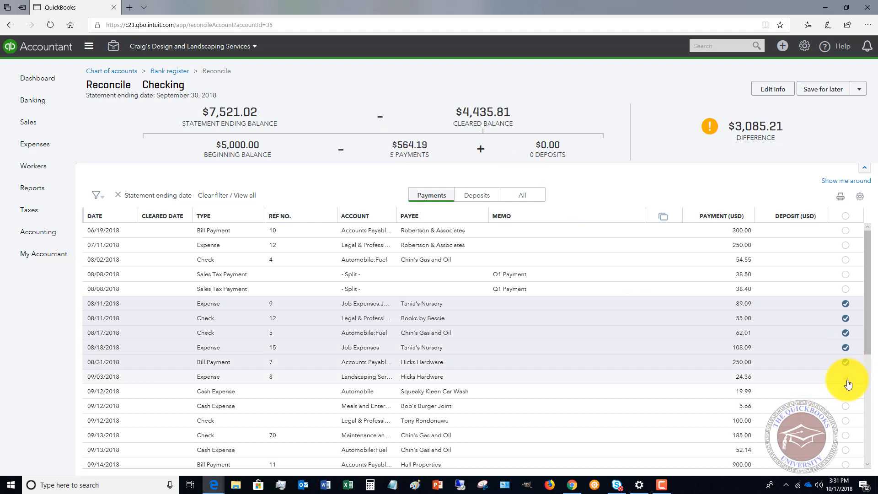
left_click(845, 378)
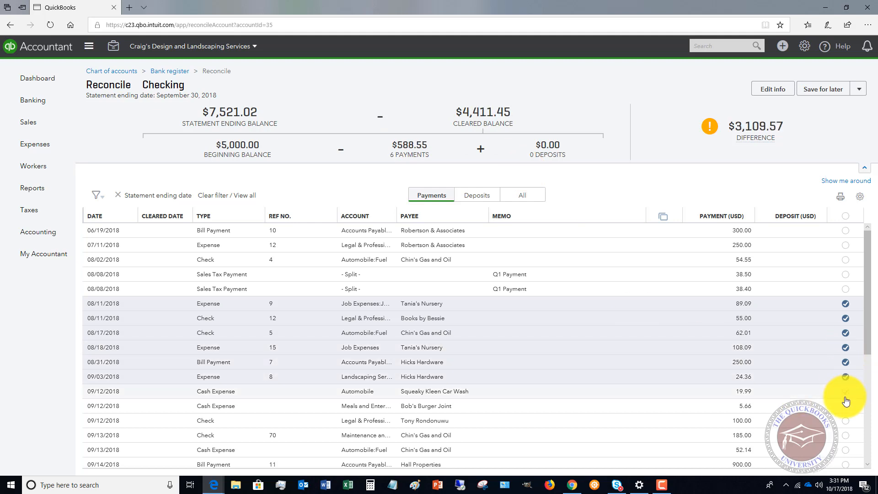
left_click(845, 392)
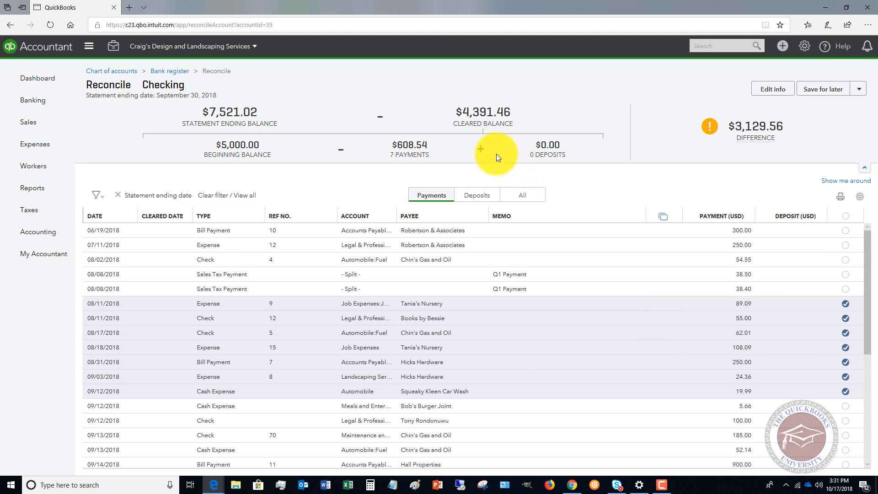
mouse_move(731, 133)
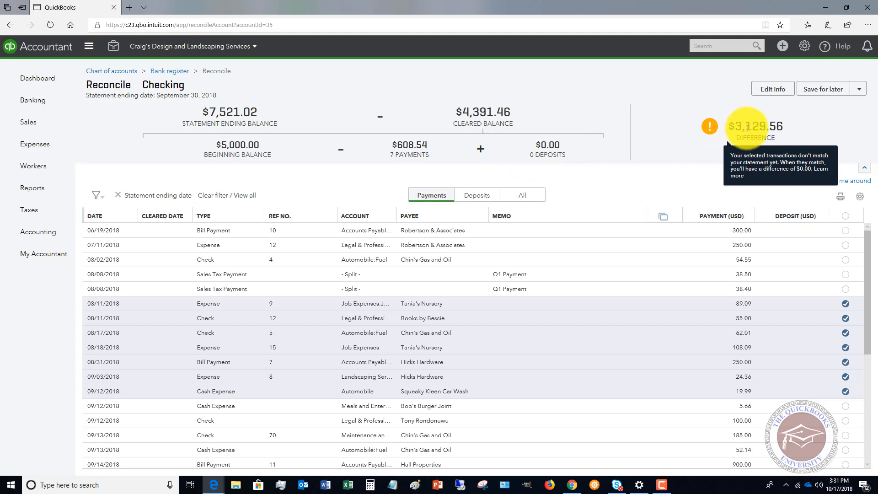
Show only deposits, mark all of them as cleared, and check the remaining difference.
left_click(474, 196)
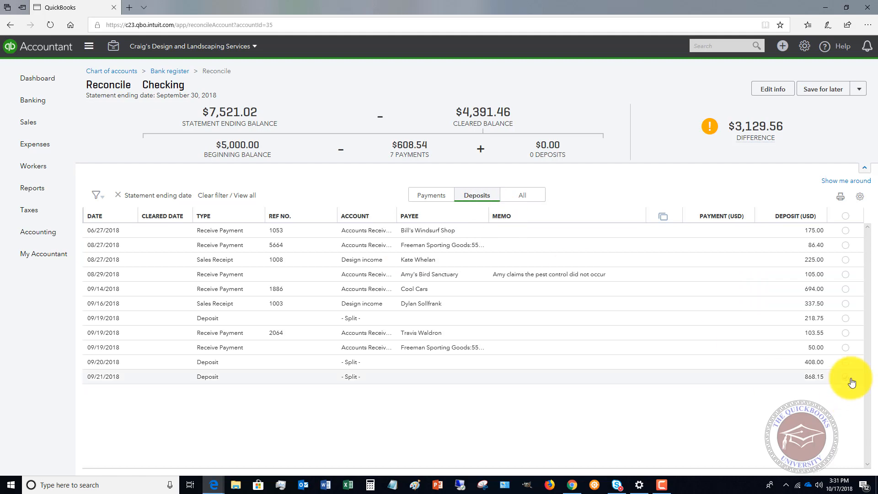
left_click(845, 216)
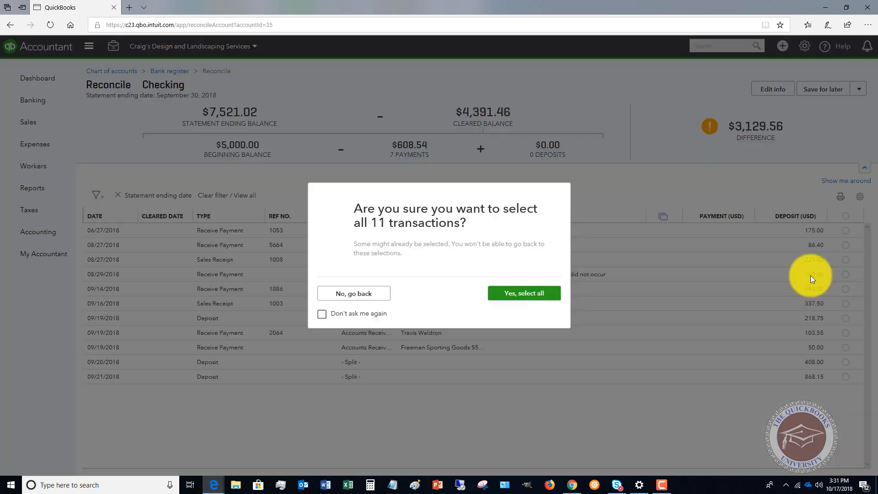
left_click(528, 295)
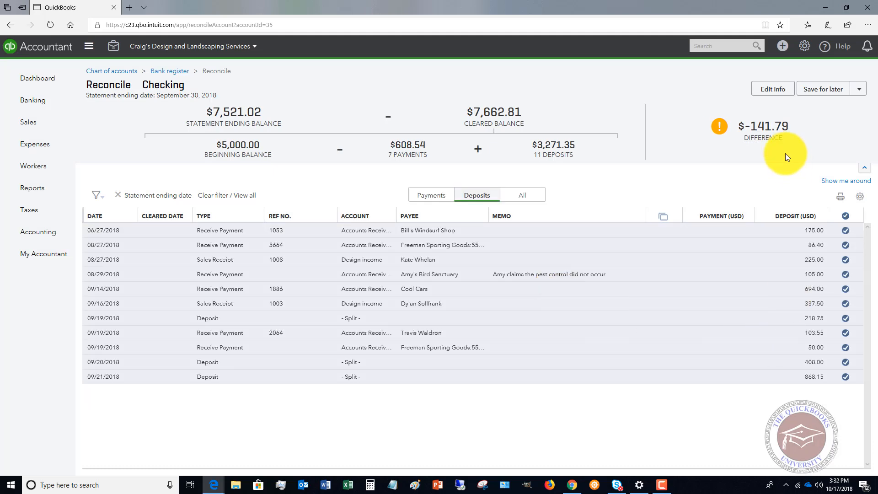
mouse_move(774, 142)
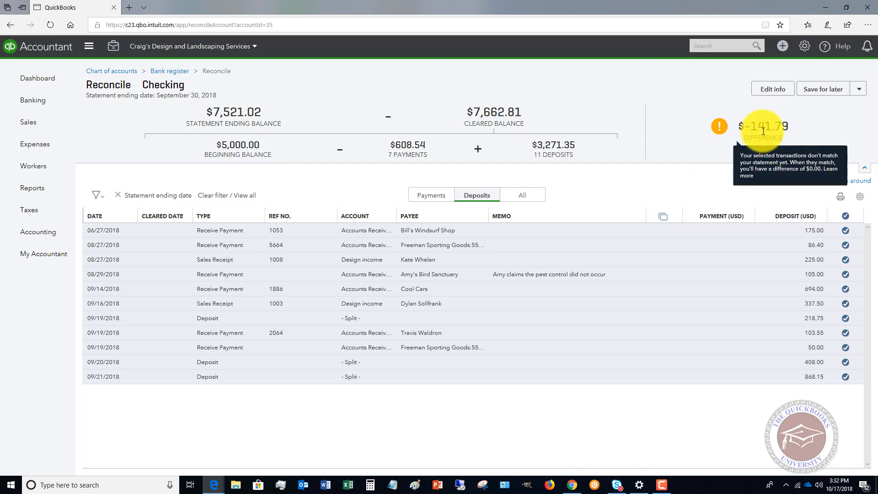
Among the payments, also mark the 54.55 Chin's Gas and Oil check, both Q1 sales tax payments and the 5.66 Bob's Burger Joint expense as cleared.
left_click(429, 195)
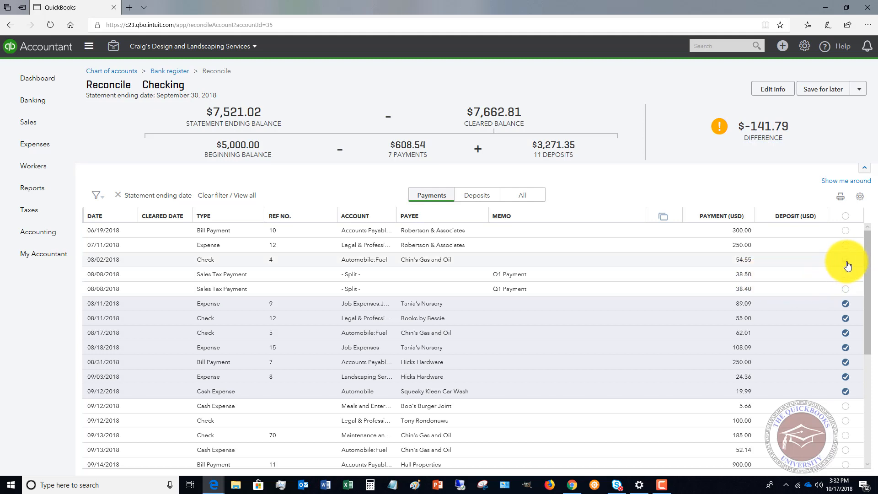
left_click(846, 279)
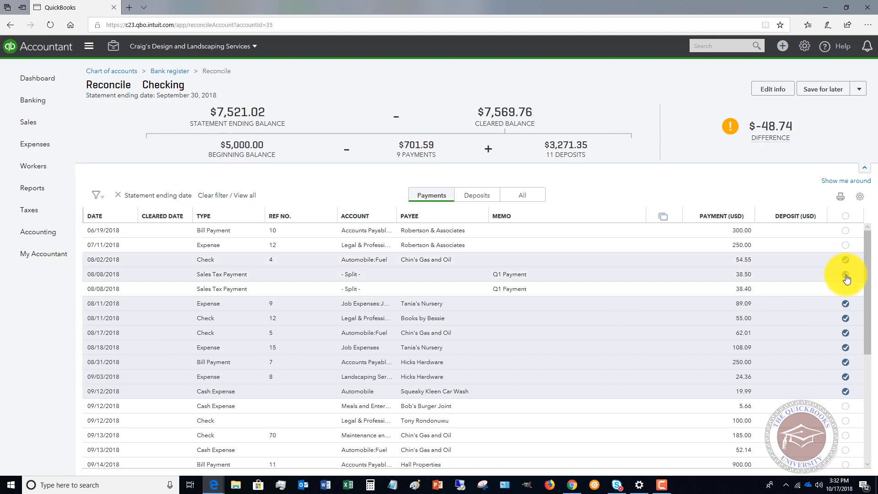
left_click(845, 288)
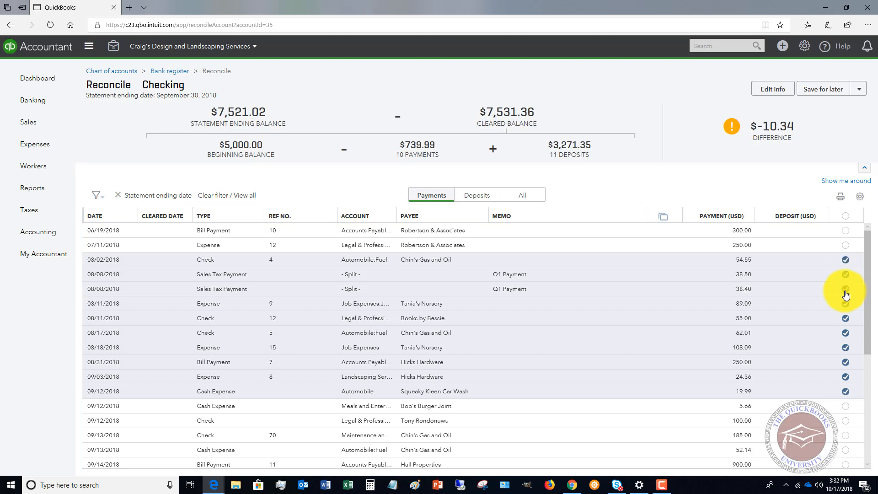
left_click(846, 406)
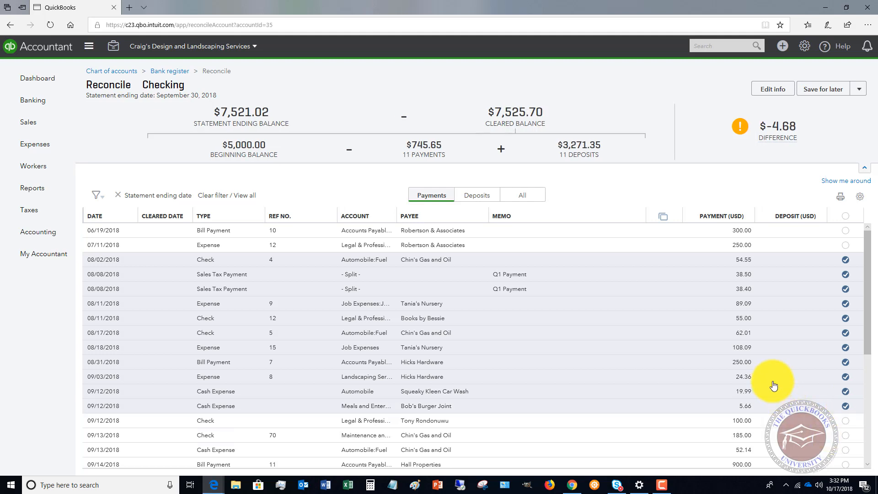
Mark the 3.86 Bob's Burger Joint expense dated 09/17/2018 as cleared, and check the remaining difference against the other payments.
mouse_move(761, 140)
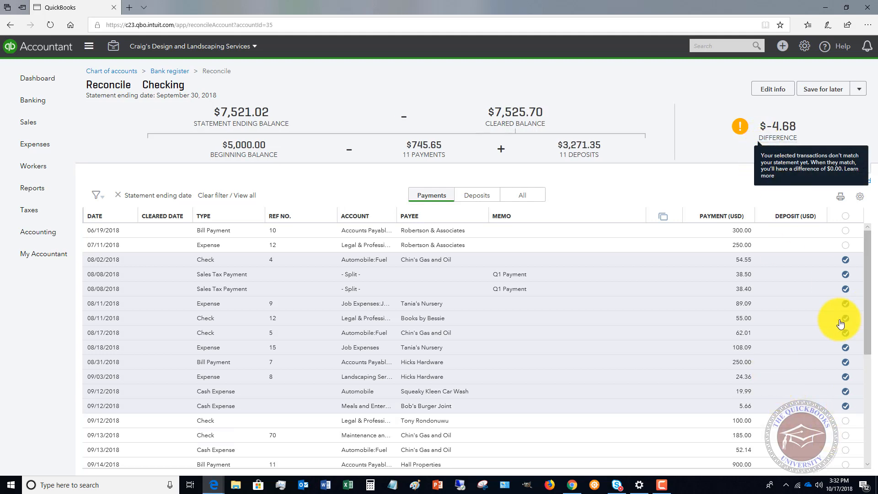
scroll(843, 314, "down", 2)
left_click(846, 435)
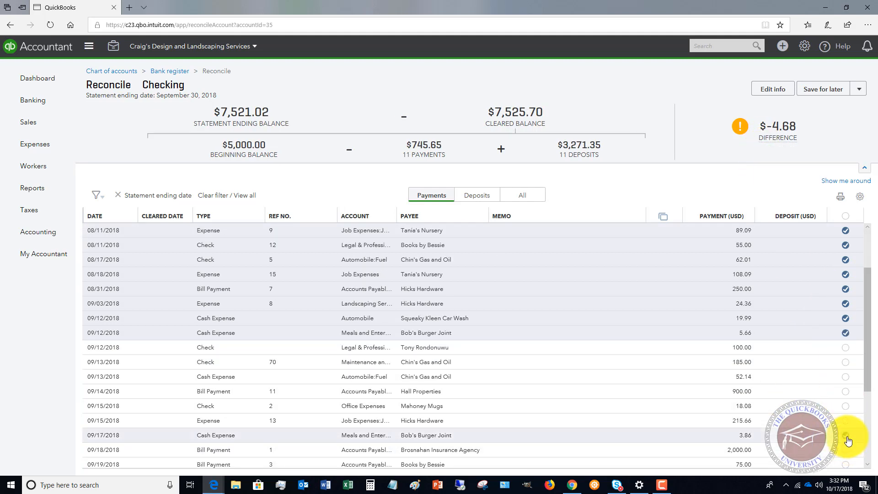
scroll(784, 297, "up", 2)
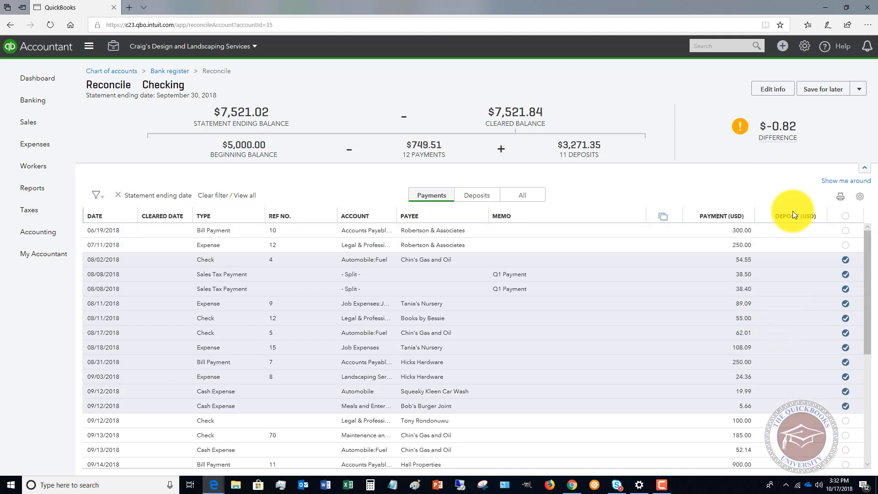
mouse_move(744, 155)
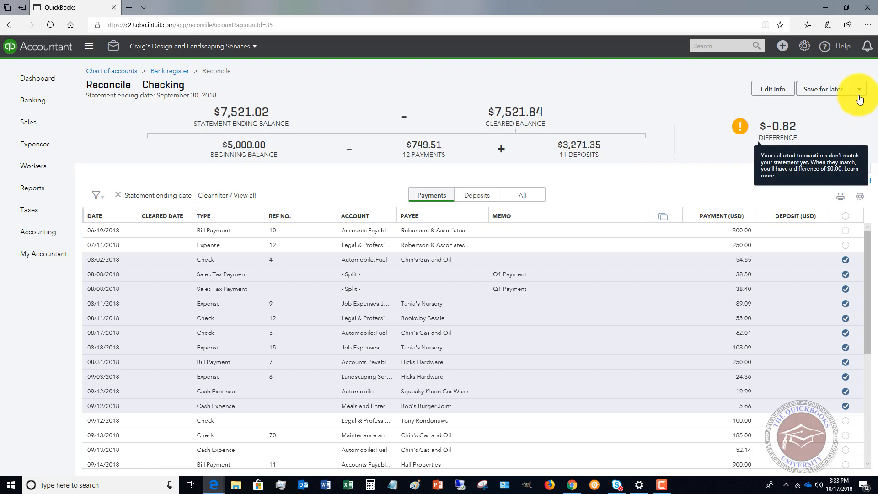
scroll(763, 310, "down", 3)
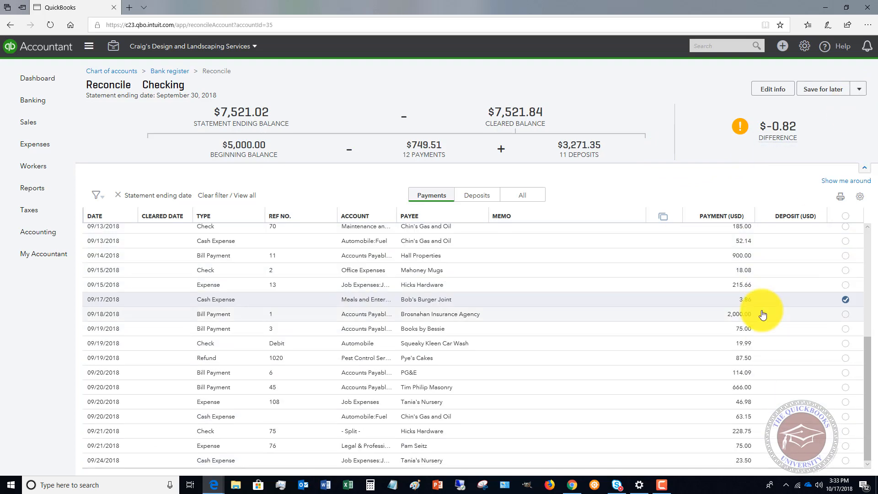
scroll(763, 314, "up", 3)
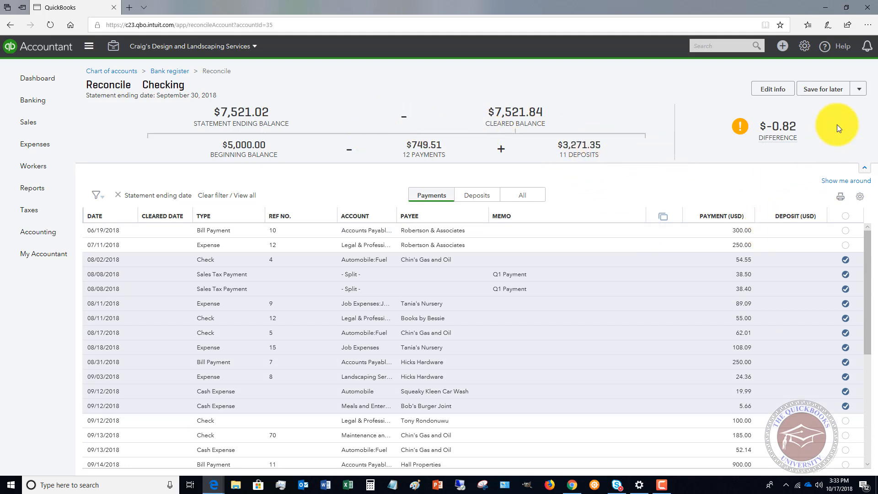
Finish the reconciliation now by adding an adjustment dated 09/30/2018 for the remaining difference, and close it without viewing the report.
left_click(858, 91)
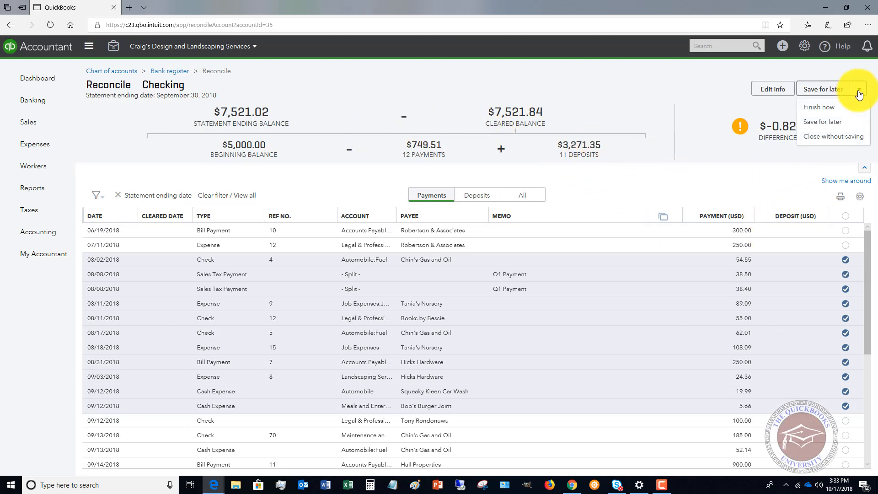
left_click(826, 109)
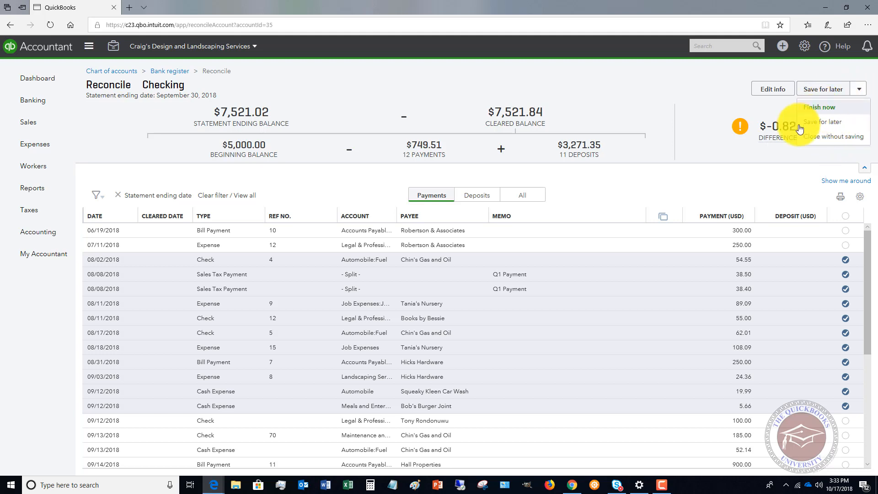
left_click(826, 109)
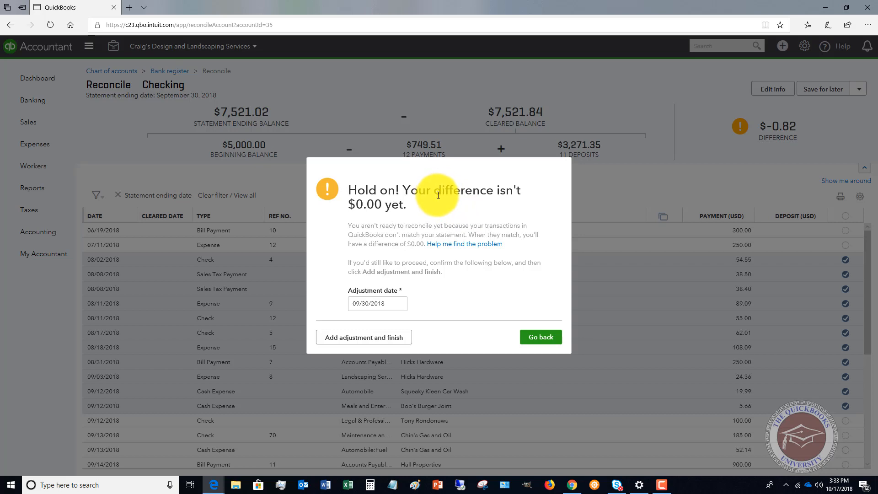
left_click(541, 337)
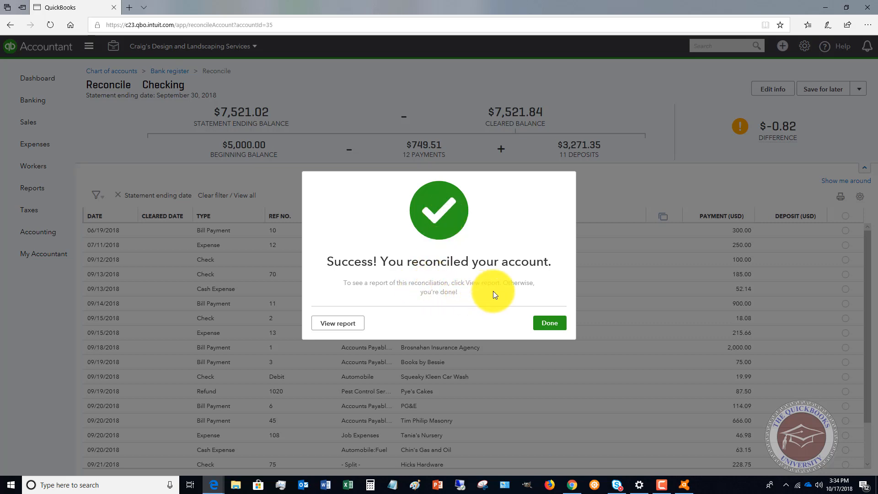
left_click(549, 323)
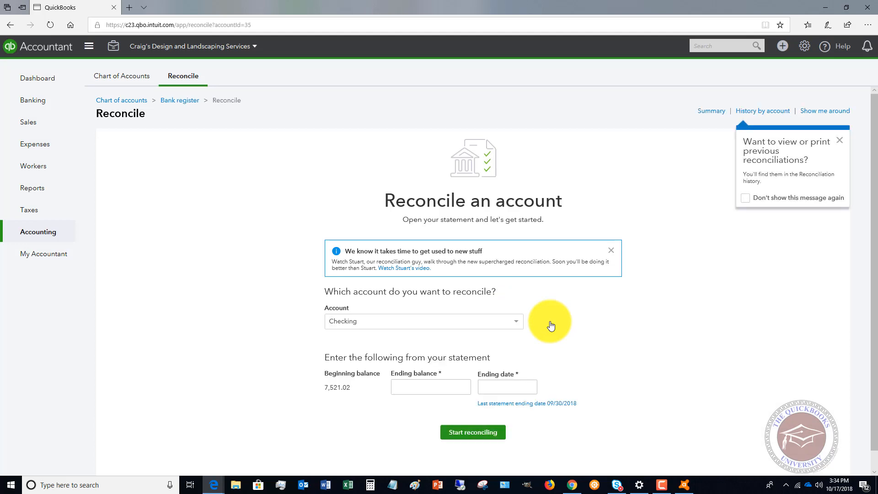